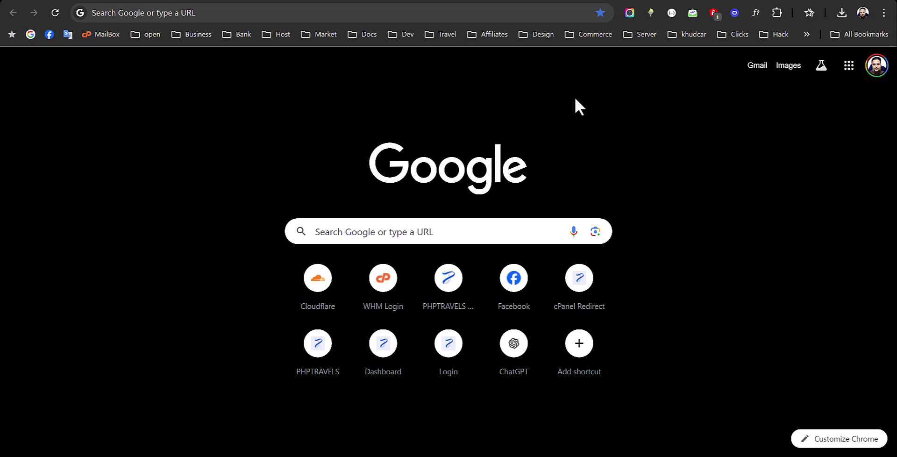
Run a Google search for 'partner agoda'.
{"action": "left_click", "coordinate": [506, 13]}
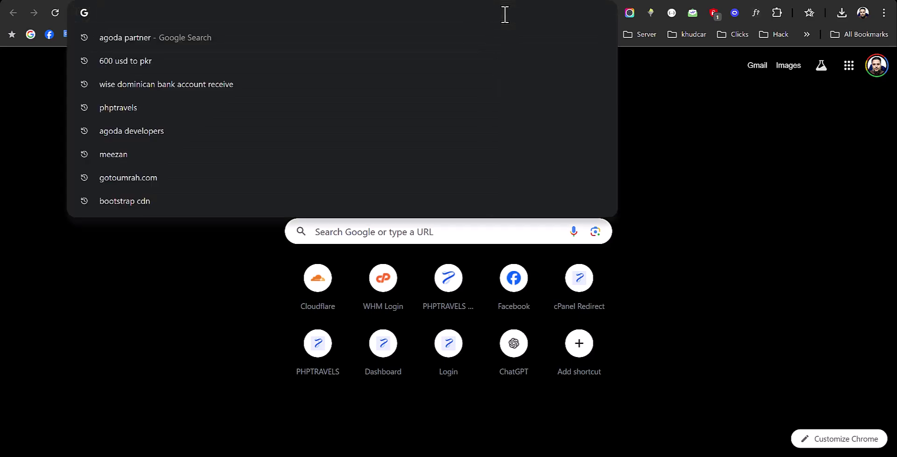
{"action": "type", "text": "p"}
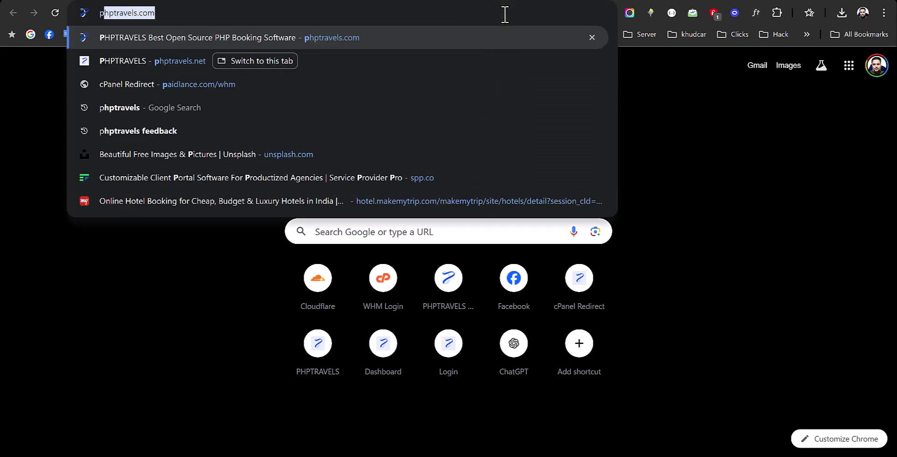
{"action": "type", "text": "artner agoda"}
{"action": "key", "text": "Return"}
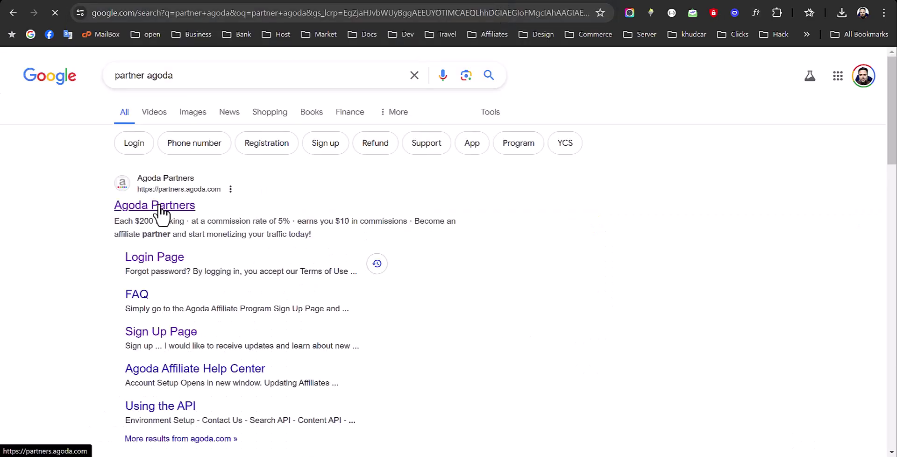
Open Agoda Partners, sign in with the saved login, and dismiss the password warning.
{"action": "left_click", "coordinate": [171, 190]}
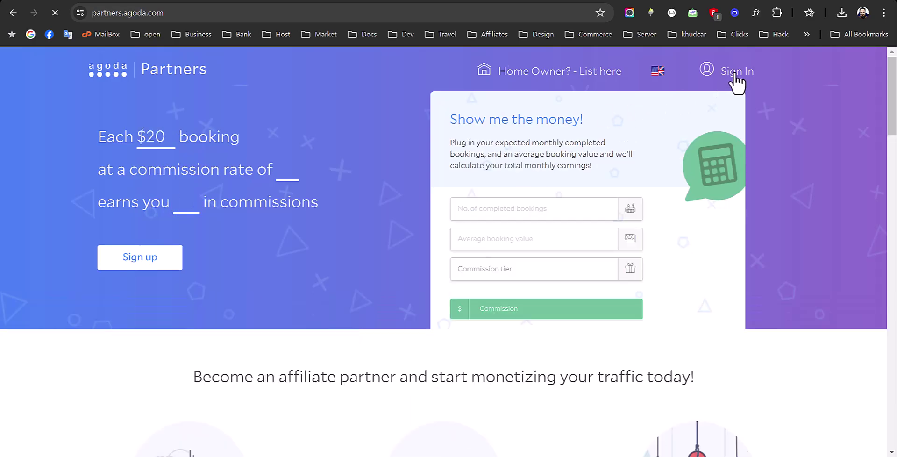
{"action": "left_click", "coordinate": [735, 75]}
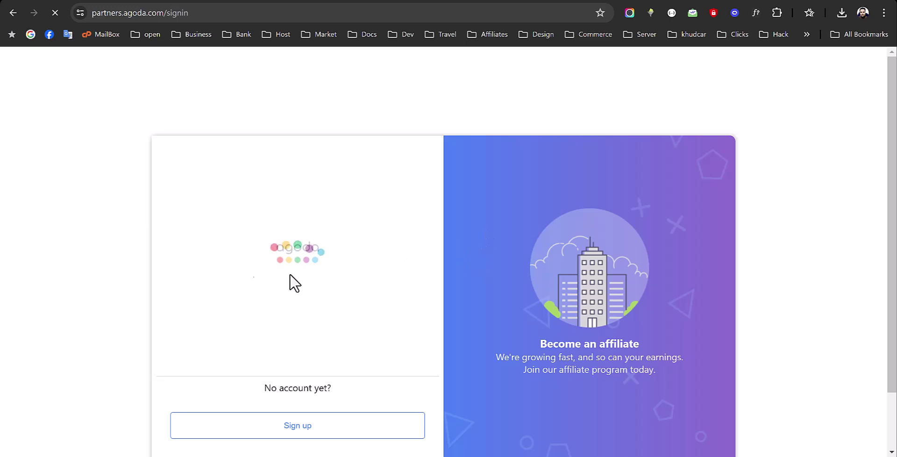
{"action": "left_click", "coordinate": [237, 348]}
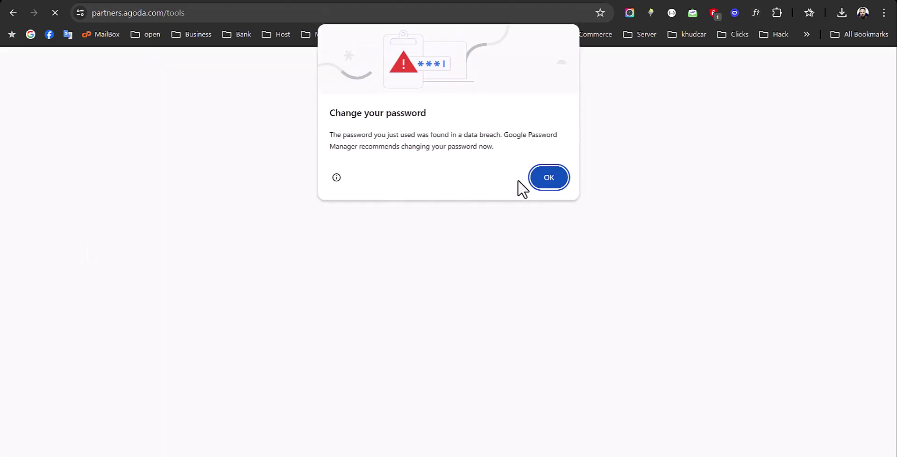
{"action": "left_click", "coordinate": [541, 178]}
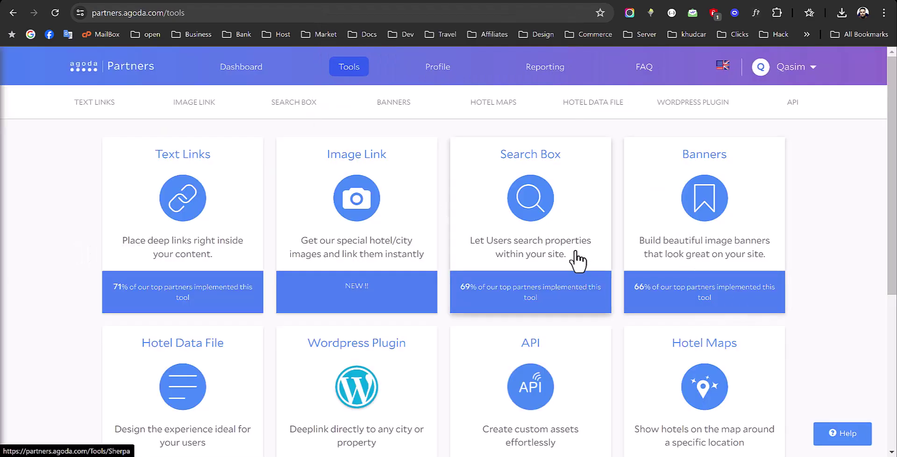
{"action": "scroll", "coordinate": [561, 276], "scroll_direction": "down", "scroll_amount": 3}
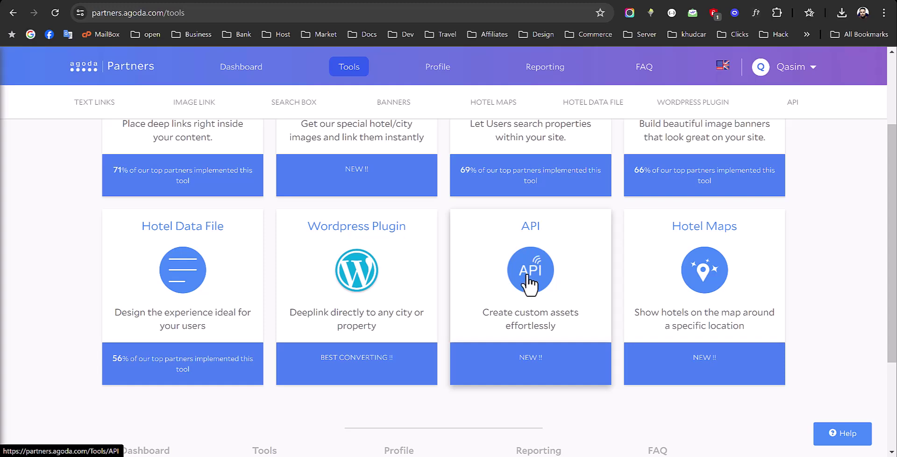
Open the API tool and choose the PHPTRAVELS (1743607) site to reveal its key.
{"action": "left_click", "coordinate": [528, 276]}
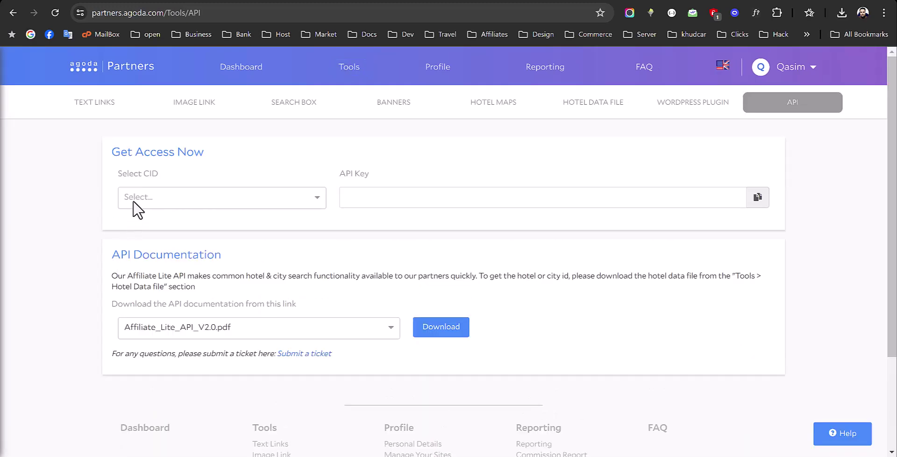
{"action": "left_click", "coordinate": [151, 199]}
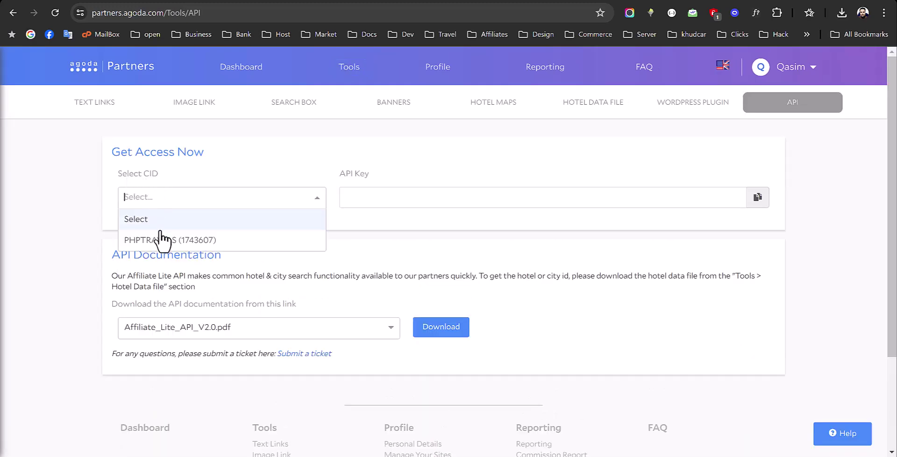
{"action": "left_click", "coordinate": [159, 241]}
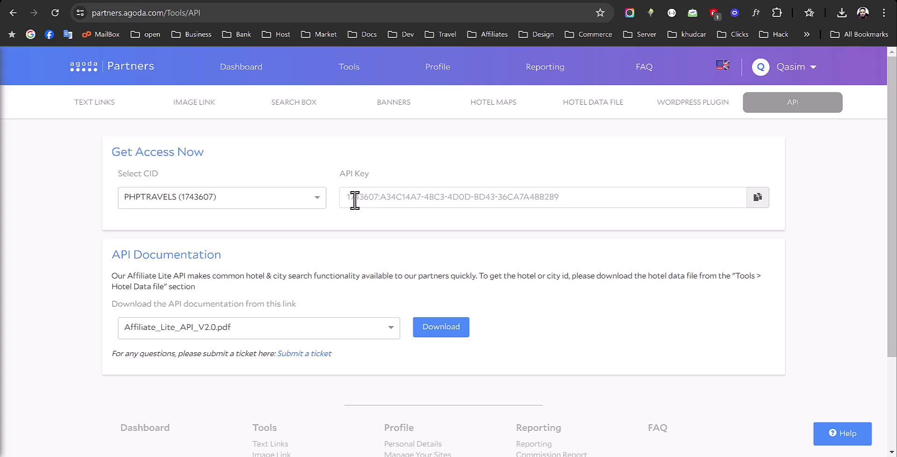
Select and copy the site ID 1743607 from the API key.
{"action": "left_click_drag", "start_coordinate": [350, 199], "coordinate": [561, 197]}
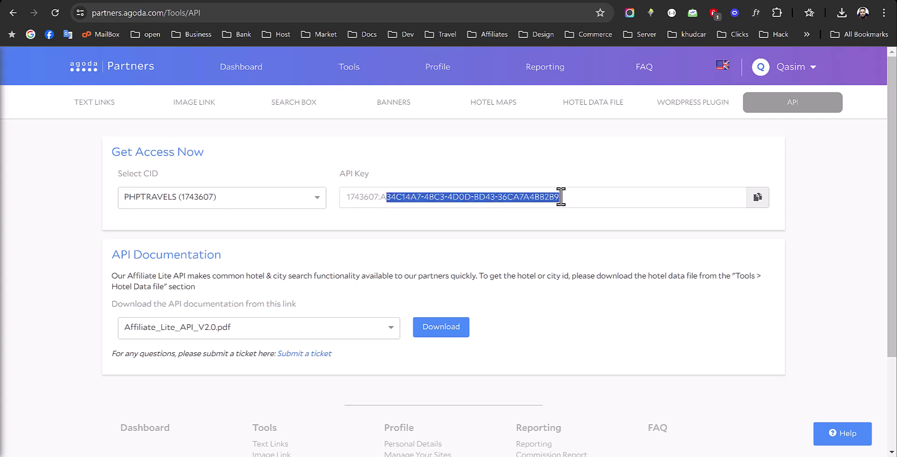
{"action": "left_click", "coordinate": [448, 208]}
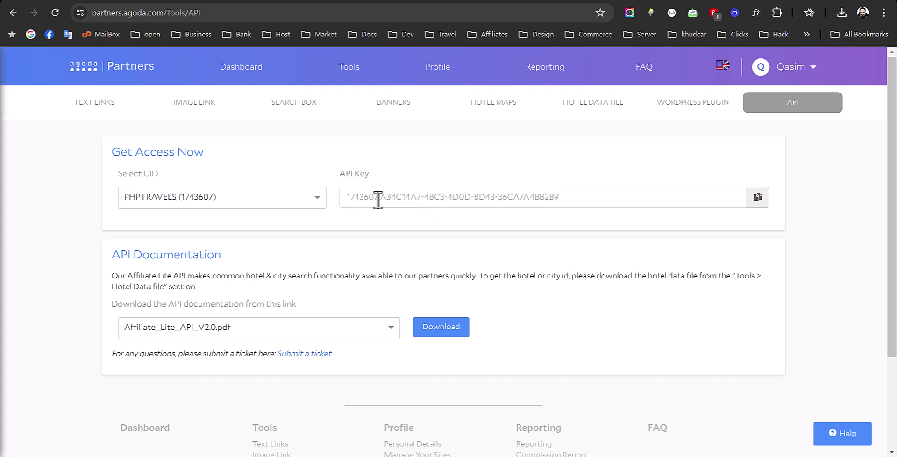
{"action": "left_click_drag", "start_coordinate": [378, 200], "coordinate": [355, 196]}
{"action": "right_click", "coordinate": [363, 197]}
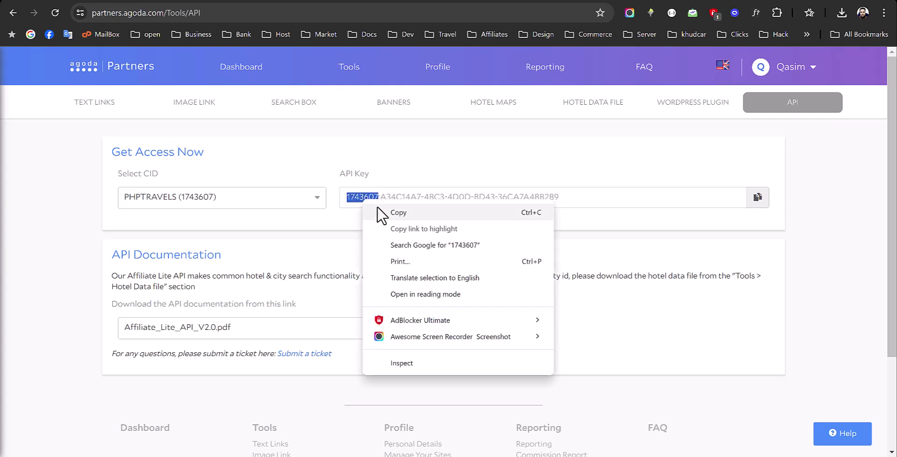
{"action": "left_click", "coordinate": [380, 209]}
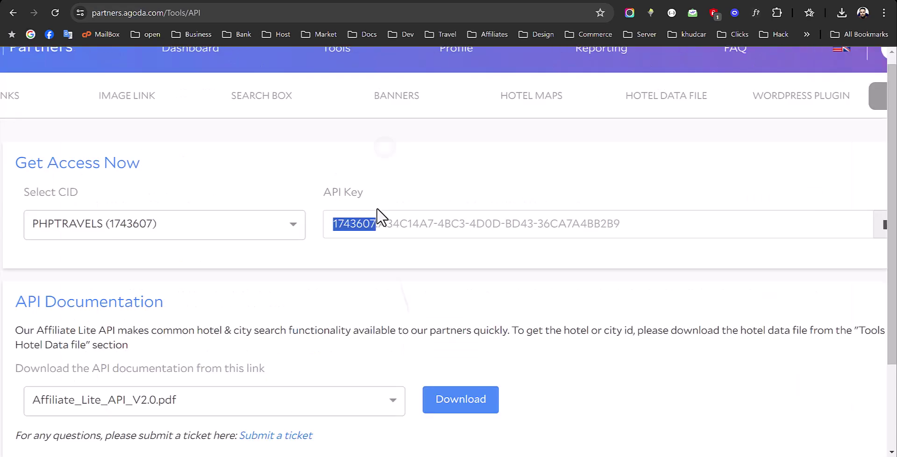
{"action": "left_click", "coordinate": [350, 274]}
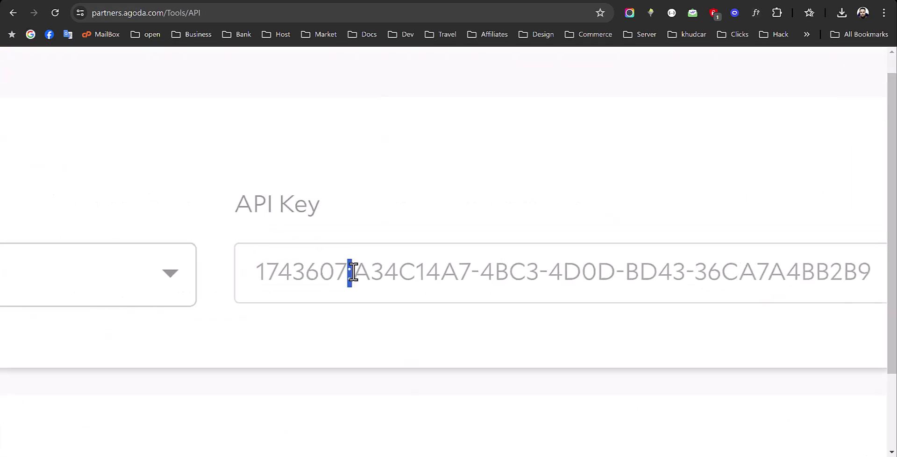
{"action": "left_click_drag", "start_coordinate": [345, 268], "coordinate": [260, 271]}
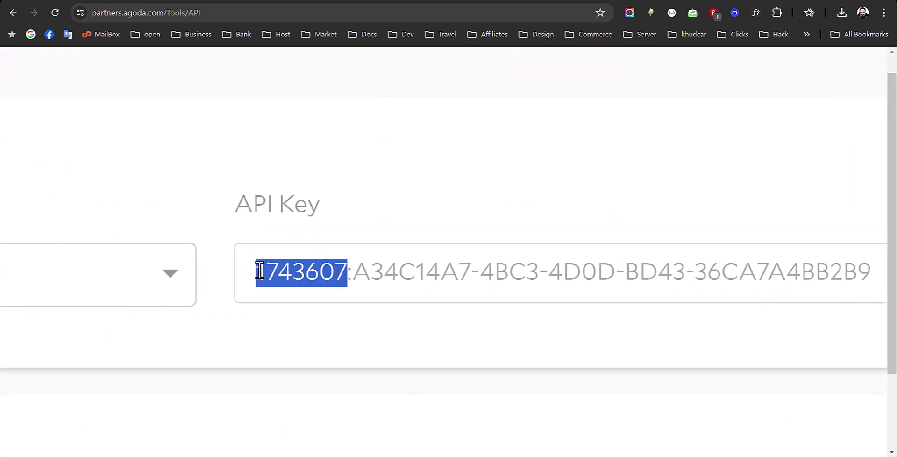
{"action": "right_click", "coordinate": [274, 273]}
{"action": "left_click", "coordinate": [334, 113]}
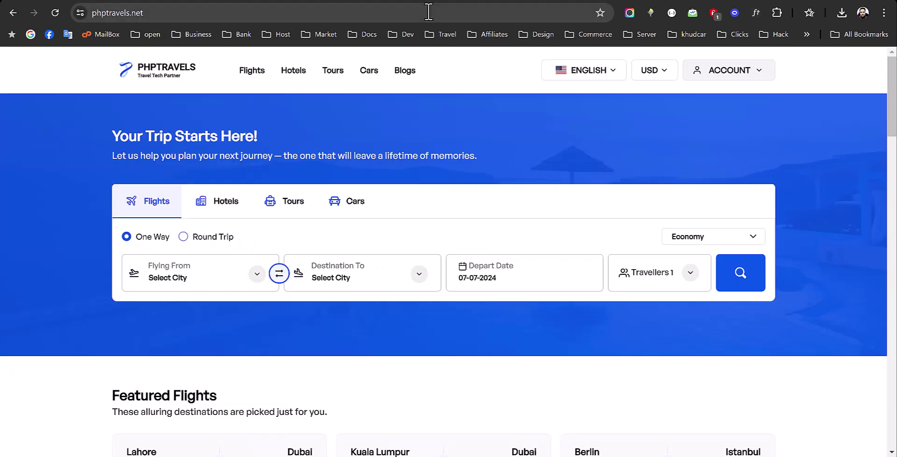
Go to phptravels.net/admin and log in as administrator.
{"action": "left_click", "coordinate": [428, 13]}
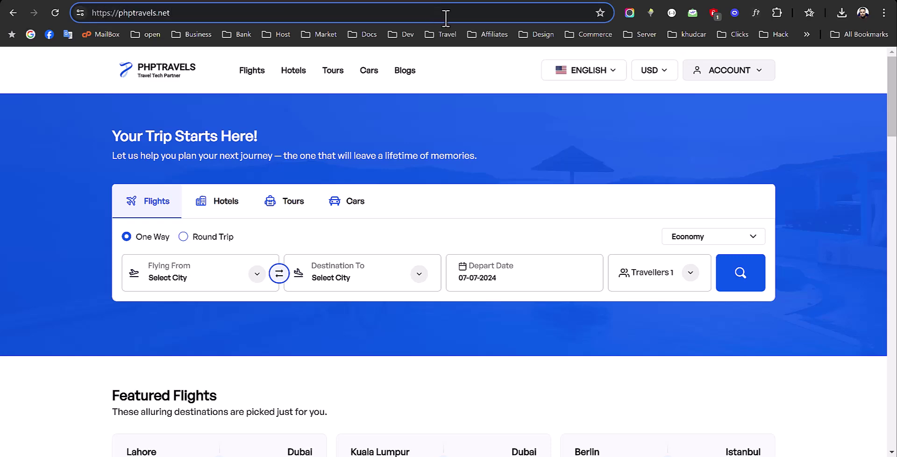
{"action": "type", "text": "/admin"}
{"action": "key", "text": "Return"}
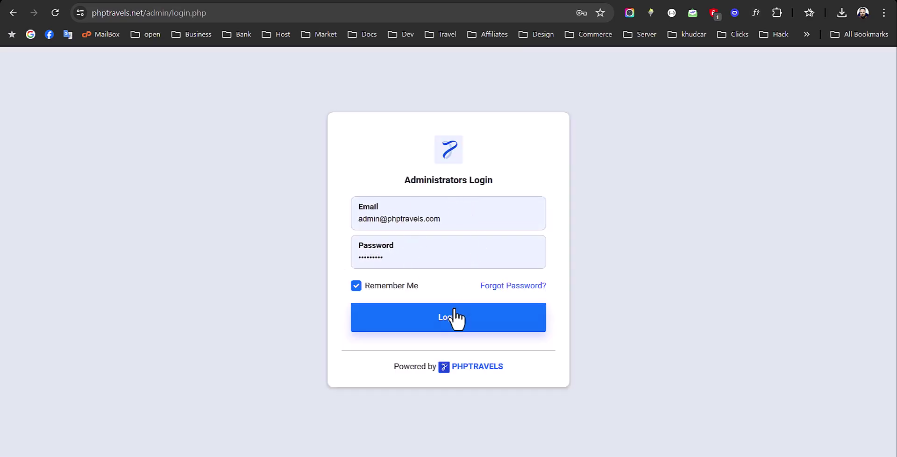
{"action": "left_click", "coordinate": [475, 342]}
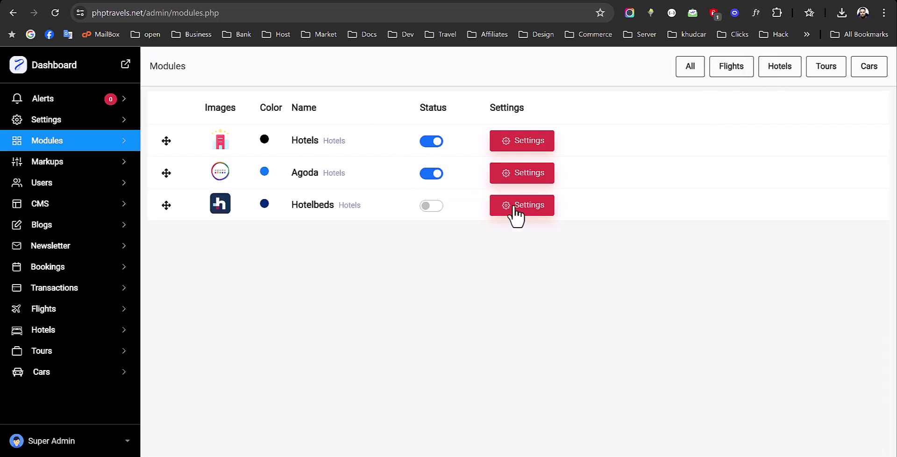
{"action": "left_click", "coordinate": [431, 142]}
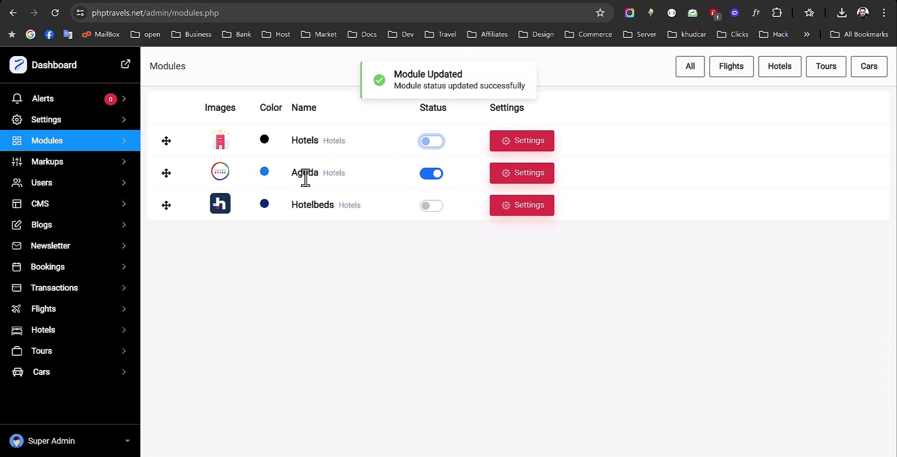
{"action": "left_click", "coordinate": [526, 177]}
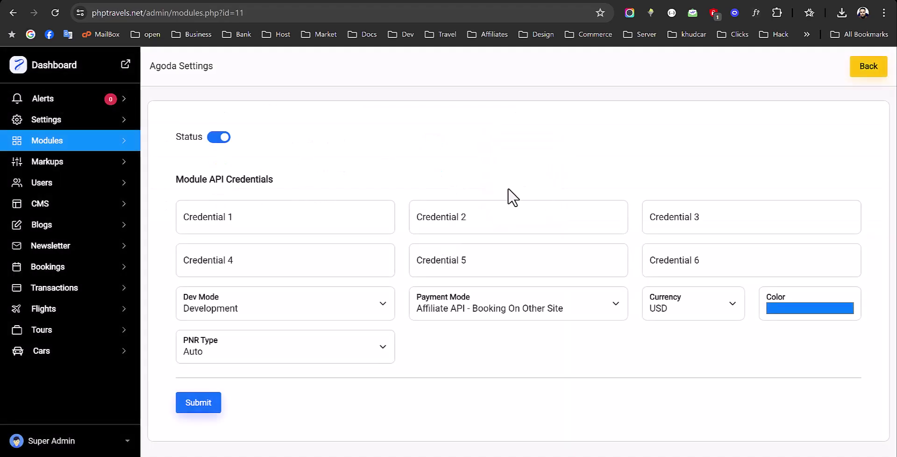
{"action": "left_click", "coordinate": [233, 225]}
{"action": "type", "text": "1743607"}
{"action": "left_click", "coordinate": [194, 229]}
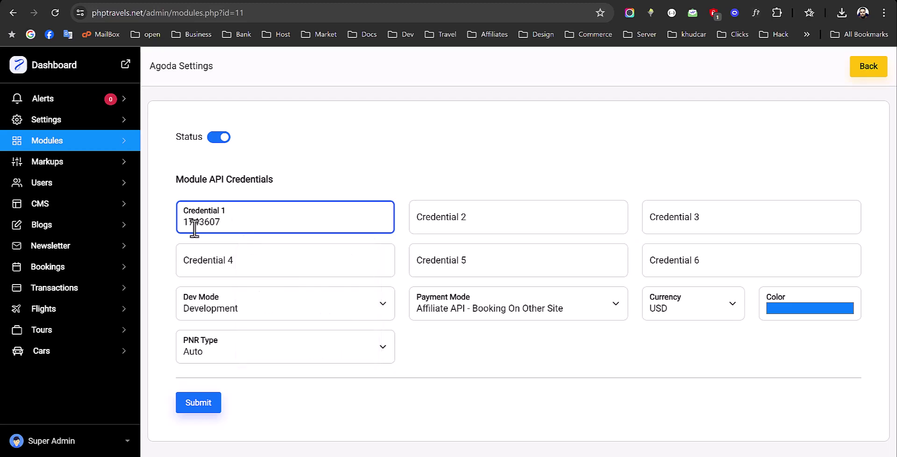
{"action": "left_click_drag", "start_coordinate": [187, 216], "coordinate": [227, 216]}
{"action": "key", "text": "ctrl+Tab"}
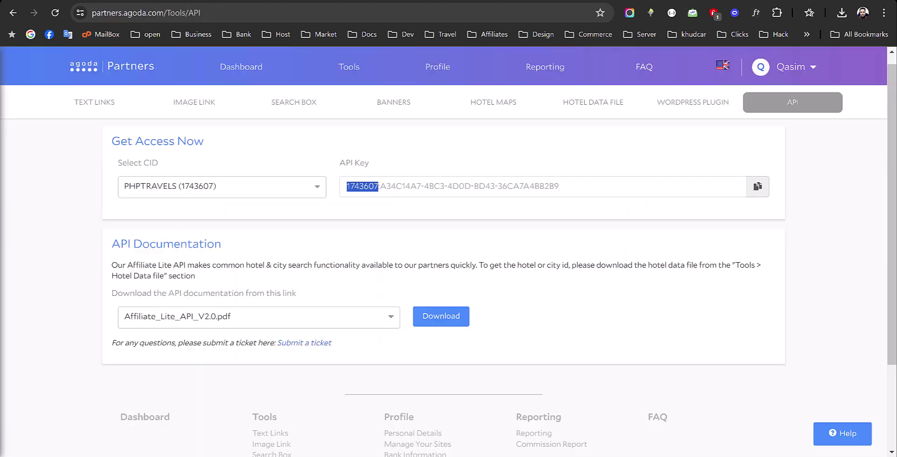
{"action": "left_click", "coordinate": [377, 199]}
{"action": "left_click_drag", "start_coordinate": [381, 189], "coordinate": [583, 188]}
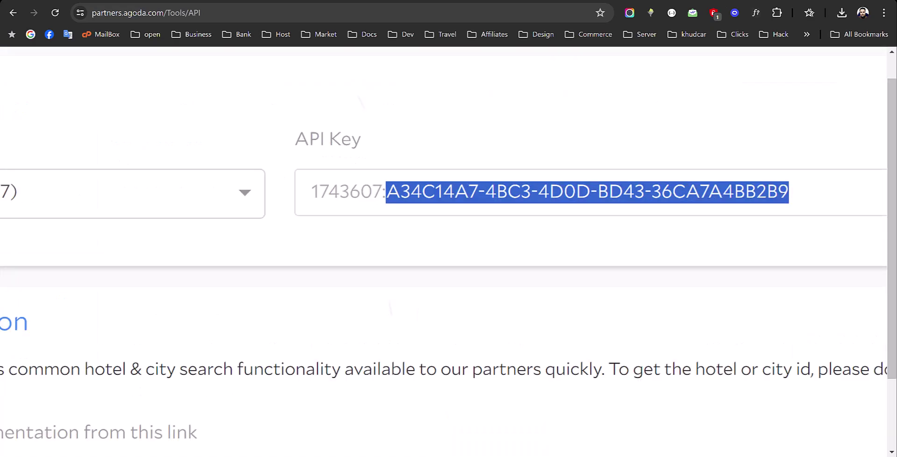
{"action": "right_click", "coordinate": [563, 206]}
{"action": "left_click", "coordinate": [575, 216]}
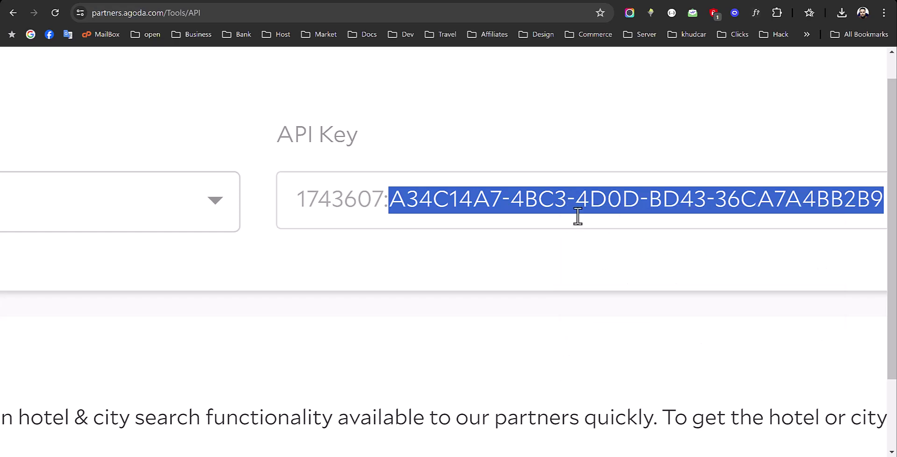
Paste the Agoda API key into the Credential 2 field.
{"action": "key", "text": "alt+Tab"}
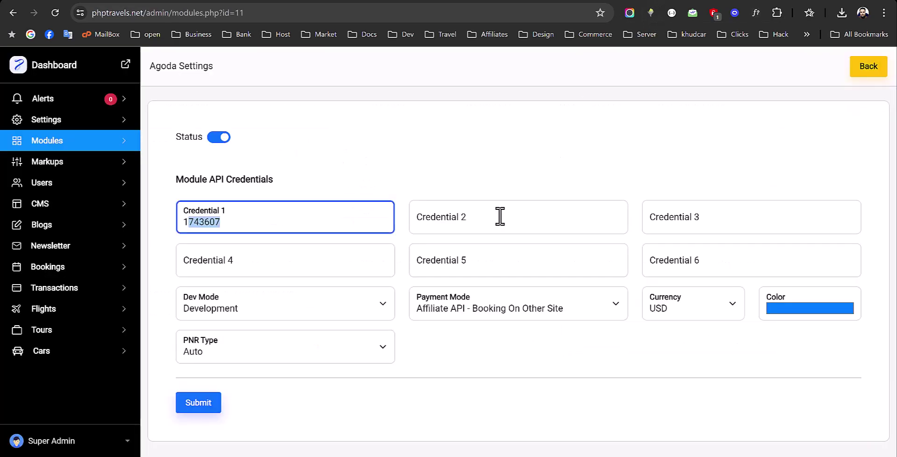
{"action": "left_click", "coordinate": [481, 217]}
{"action": "key", "text": "ctrl+v"}
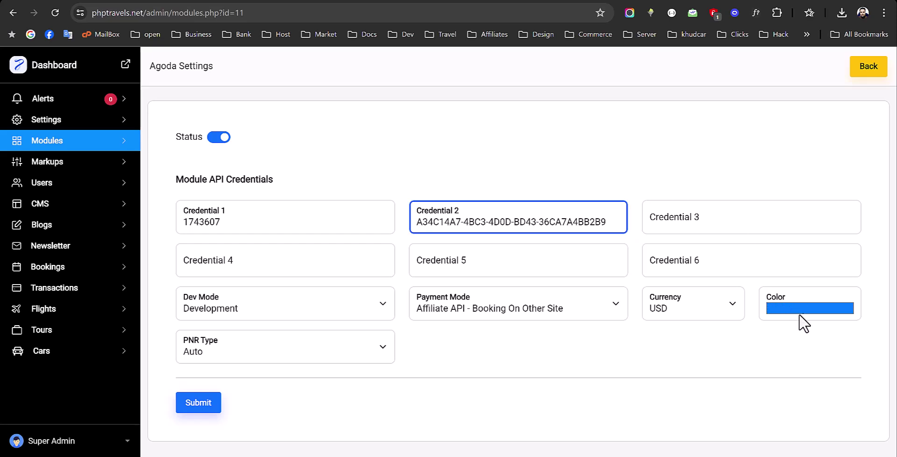
Keep currency USD, set Dev Mode to Production, and submit the Agoda settings.
{"action": "left_click", "coordinate": [676, 312]}
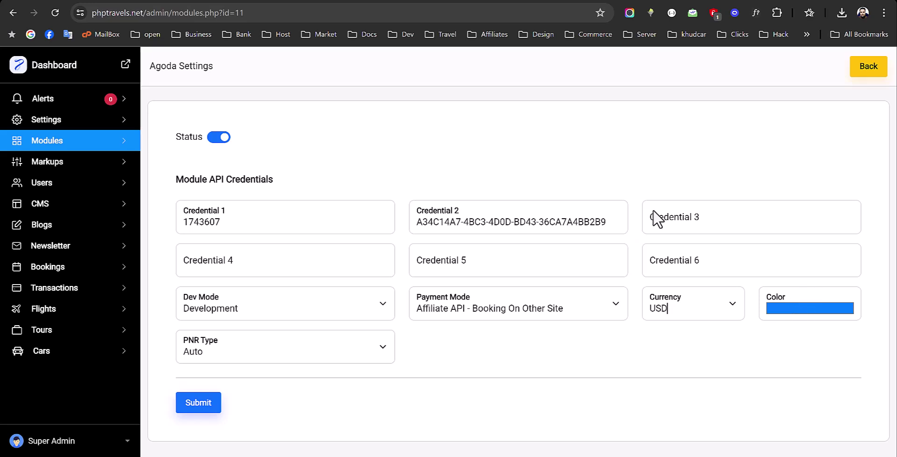
{"action": "left_click", "coordinate": [709, 309]}
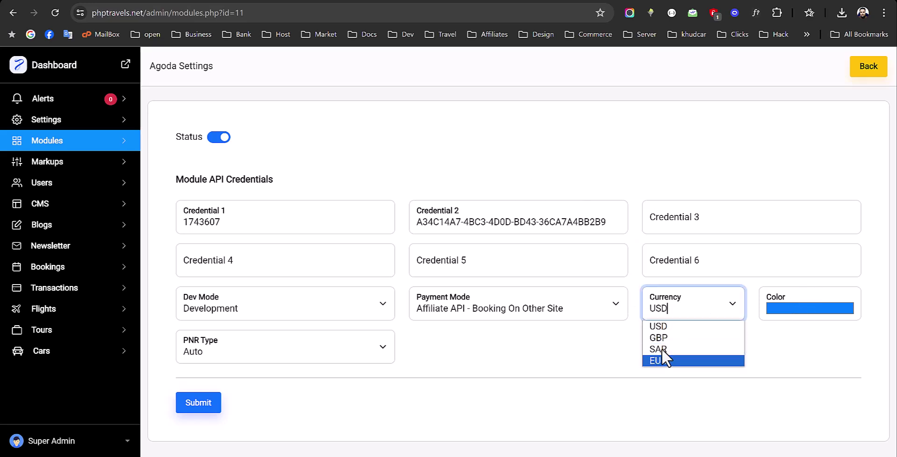
{"action": "left_click", "coordinate": [651, 323]}
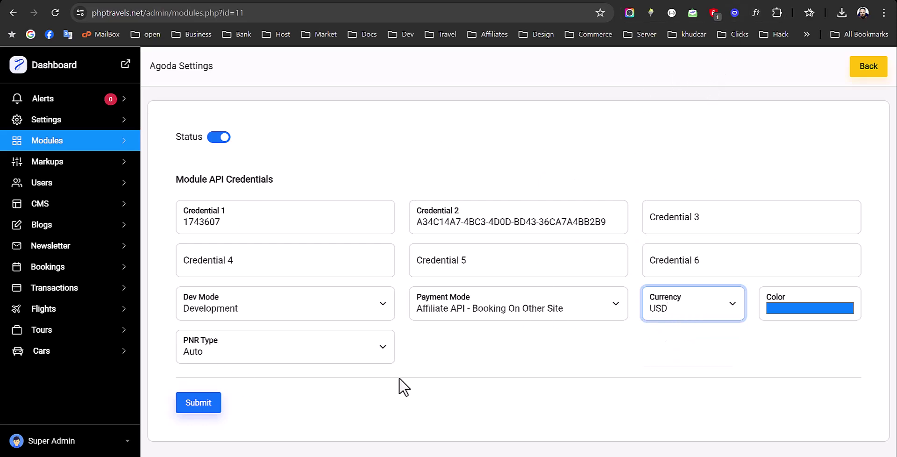
{"action": "left_click", "coordinate": [377, 309]}
{"action": "left_click", "coordinate": [233, 330]}
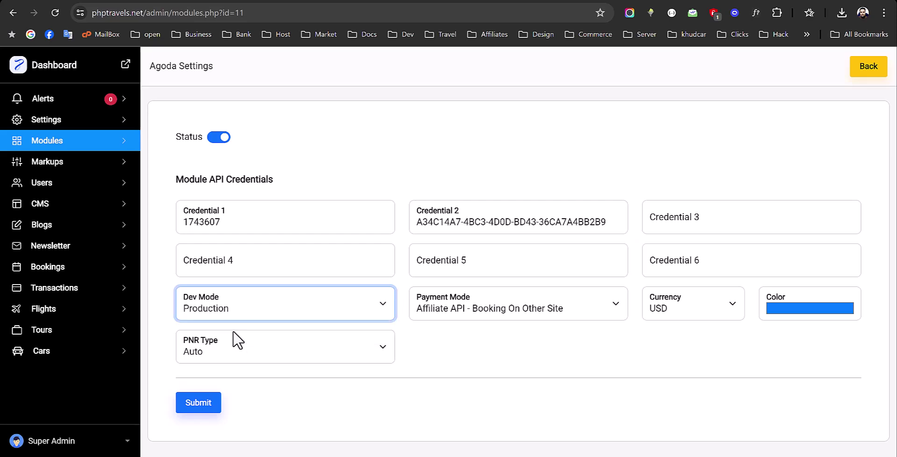
{"action": "left_click", "coordinate": [194, 403]}
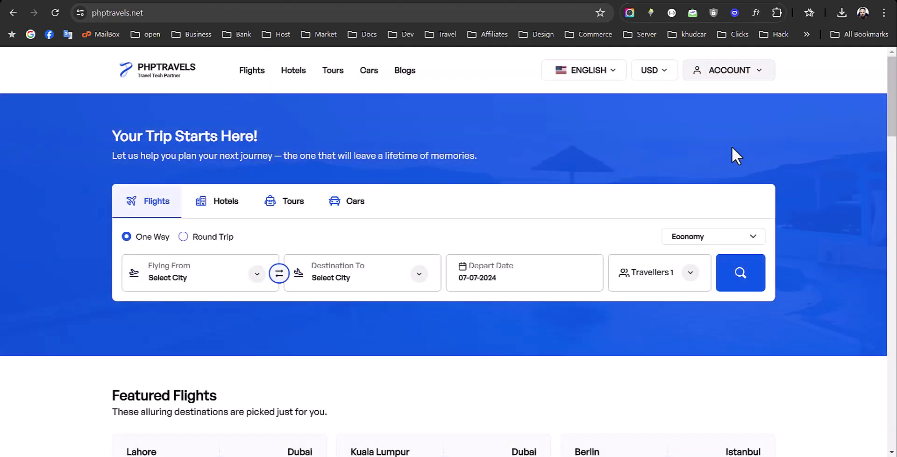
On the Hotels search form, choose Dubai as destination and run the search.
{"action": "left_click", "coordinate": [218, 213]}
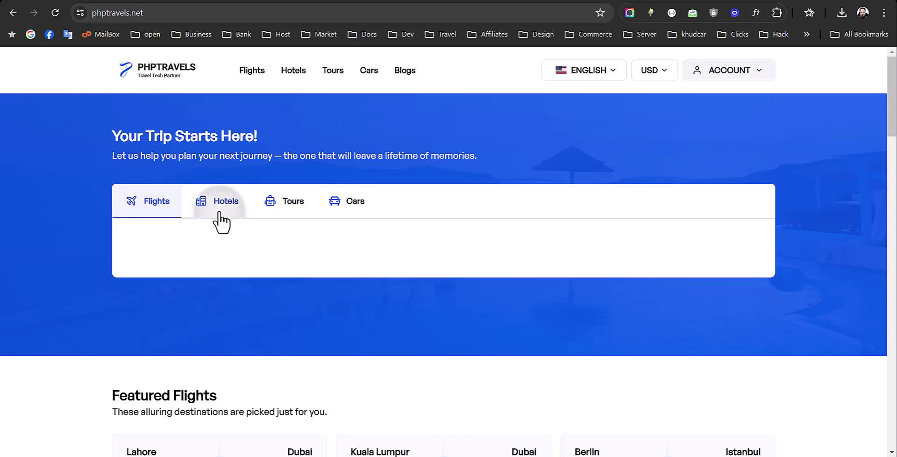
{"action": "left_click", "coordinate": [212, 249]}
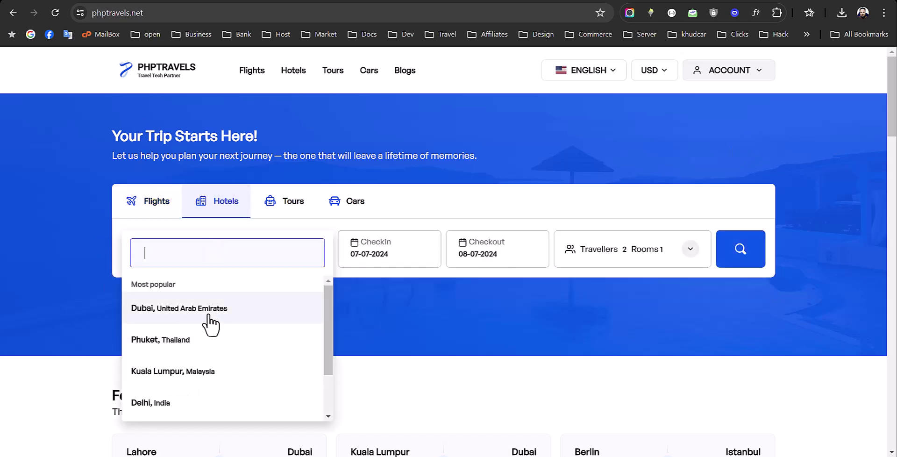
{"action": "left_click", "coordinate": [156, 311]}
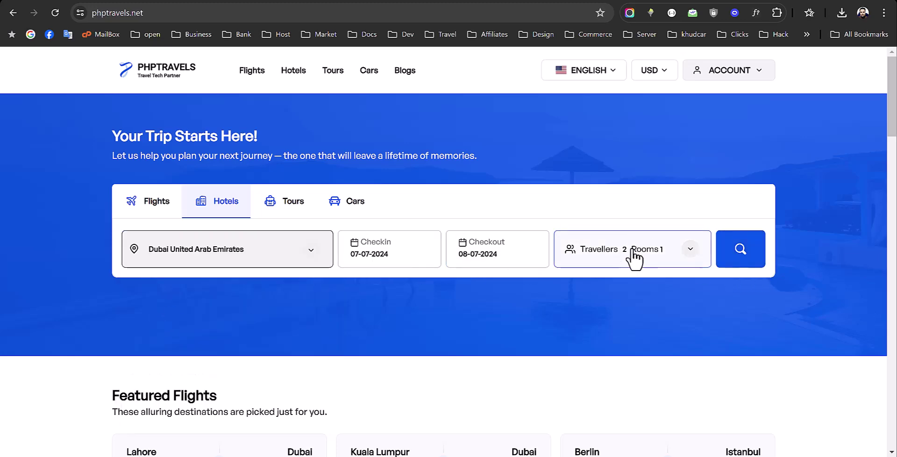
{"action": "left_click", "coordinate": [732, 254]}
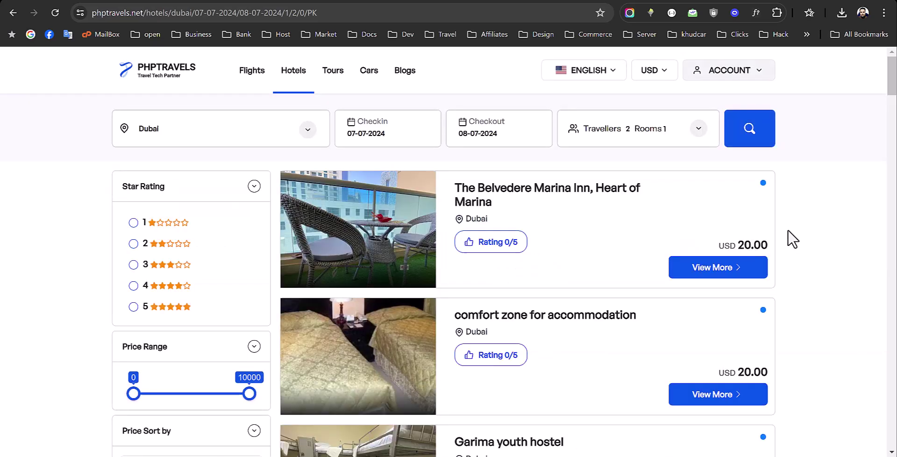
Scroll down and back up through the Dubai hotel results list.
{"action": "scroll", "coordinate": [795, 213], "scroll_direction": "down", "scroll_amount": 5}
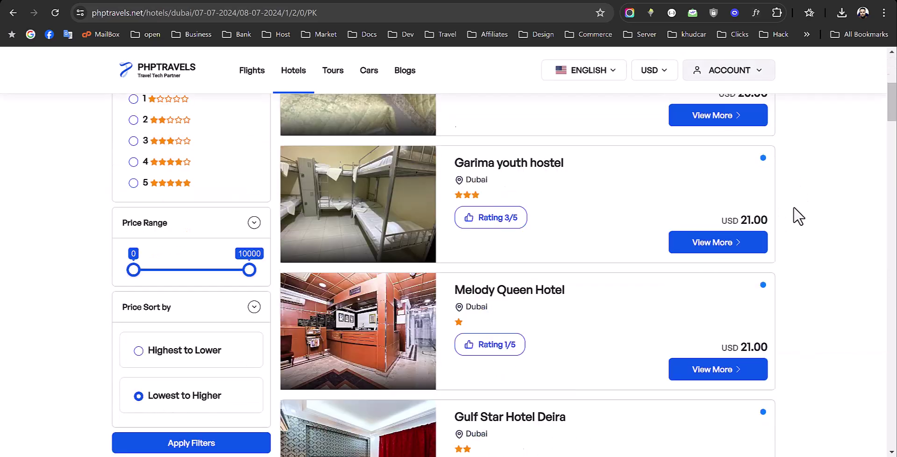
{"action": "scroll", "coordinate": [798, 216], "scroll_direction": "down", "scroll_amount": 5}
{"action": "scroll", "coordinate": [797, 217], "scroll_direction": "down", "scroll_amount": 4}
{"action": "scroll", "coordinate": [796, 220], "scroll_direction": "down", "scroll_amount": 5}
{"action": "scroll", "coordinate": [794, 223], "scroll_direction": "down", "scroll_amount": 5}
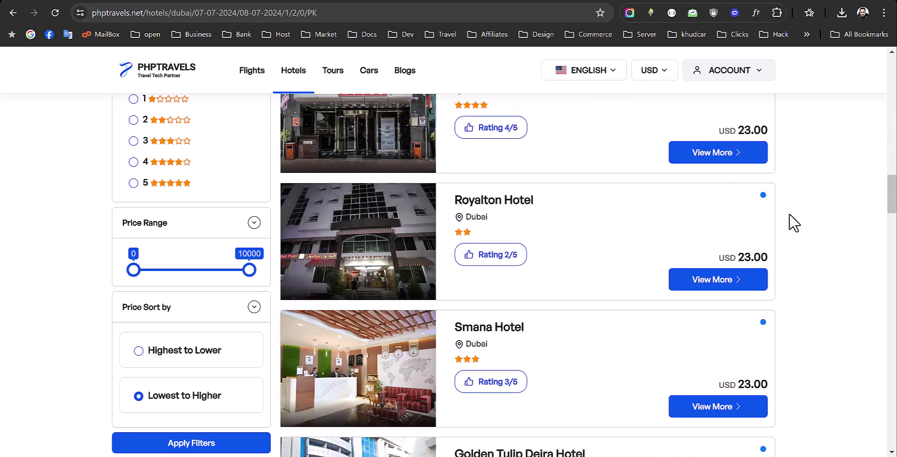
{"action": "scroll", "coordinate": [794, 223], "scroll_direction": "down", "scroll_amount": 3}
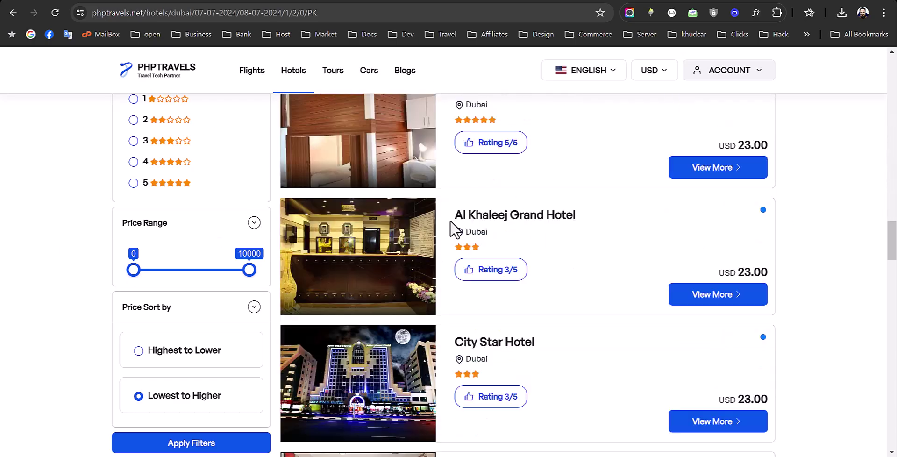
{"action": "scroll", "coordinate": [633, 243], "scroll_direction": "down", "scroll_amount": 5}
{"action": "scroll", "coordinate": [632, 242], "scroll_direction": "down", "scroll_amount": 5}
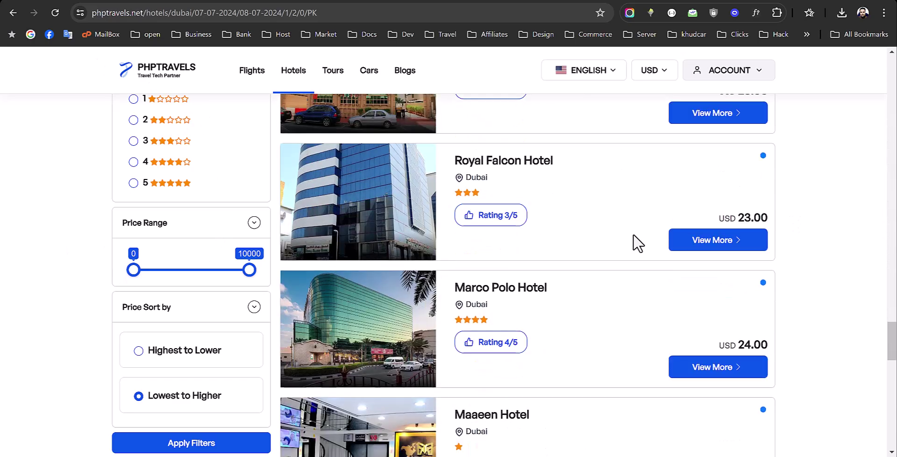
{"action": "scroll", "coordinate": [636, 242], "scroll_direction": "up", "scroll_amount": 5}
{"action": "scroll", "coordinate": [771, 208], "scroll_direction": "up", "scroll_amount": 5}
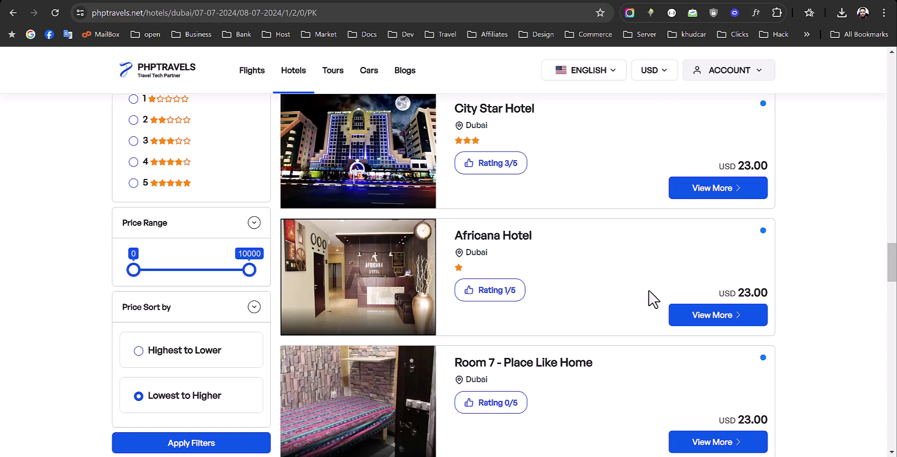
{"action": "scroll", "coordinate": [753, 257], "scroll_direction": "up", "scroll_amount": 4}
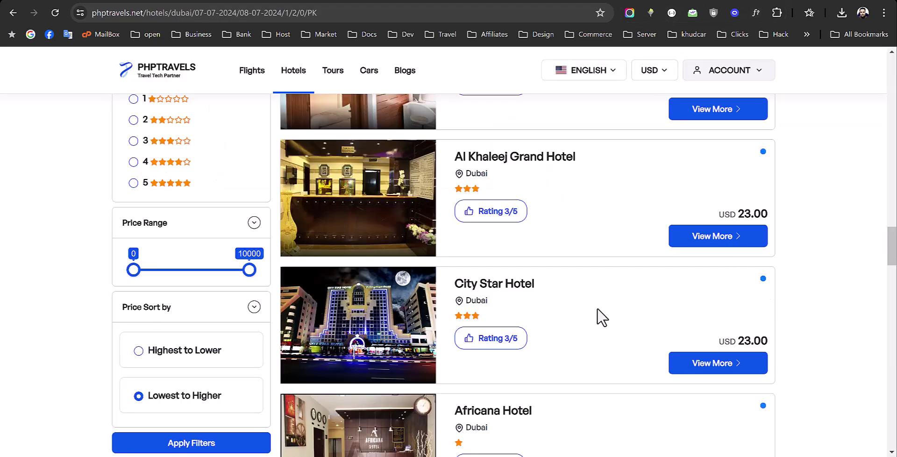
{"action": "scroll", "coordinate": [794, 278], "scroll_direction": "up", "scroll_amount": 3}
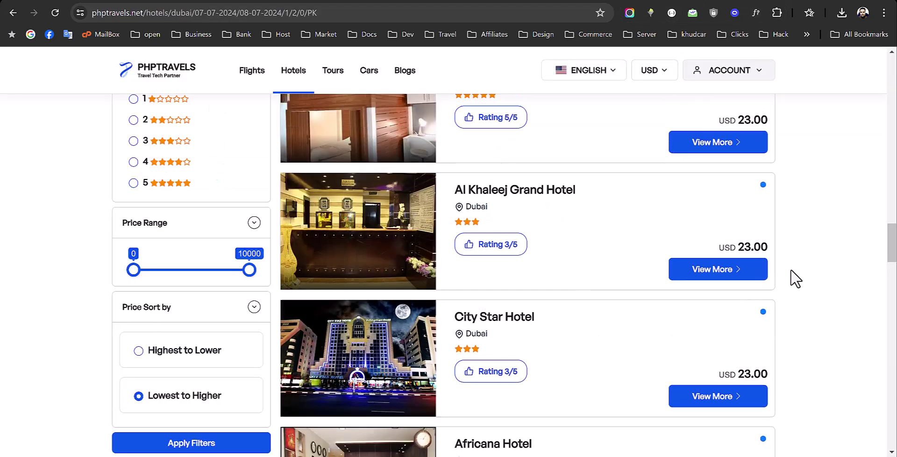
{"action": "scroll", "coordinate": [794, 277], "scroll_direction": "up", "scroll_amount": 5}
{"action": "scroll", "coordinate": [795, 277], "scroll_direction": "up", "scroll_amount": 5}
{"action": "scroll", "coordinate": [701, 229], "scroll_direction": "down", "scroll_amount": 5}
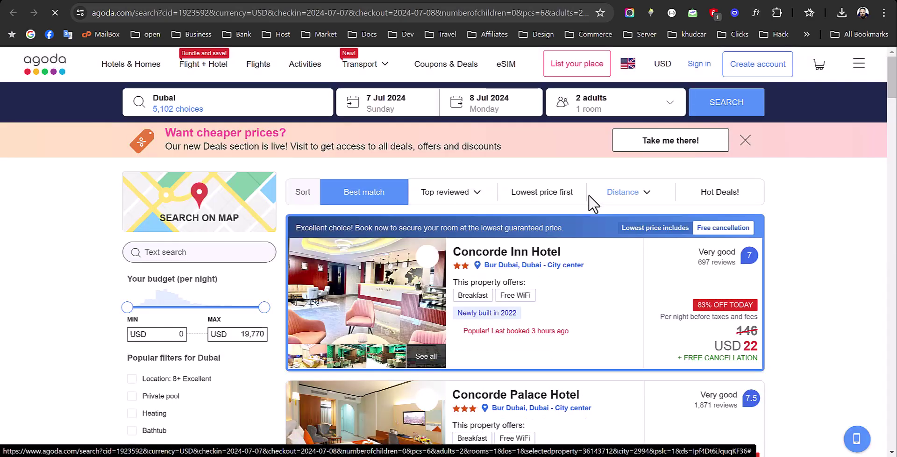
Close the Google sign-in popup and scroll through Agoda's 5,102 Dubai hotel choices.
{"action": "left_click", "coordinate": [858, 70]}
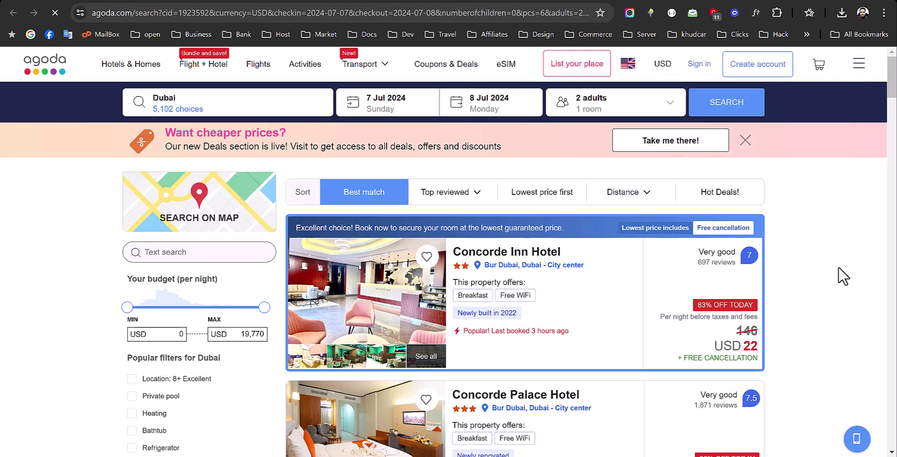
{"action": "scroll", "coordinate": [836, 294], "scroll_direction": "down", "scroll_amount": 5}
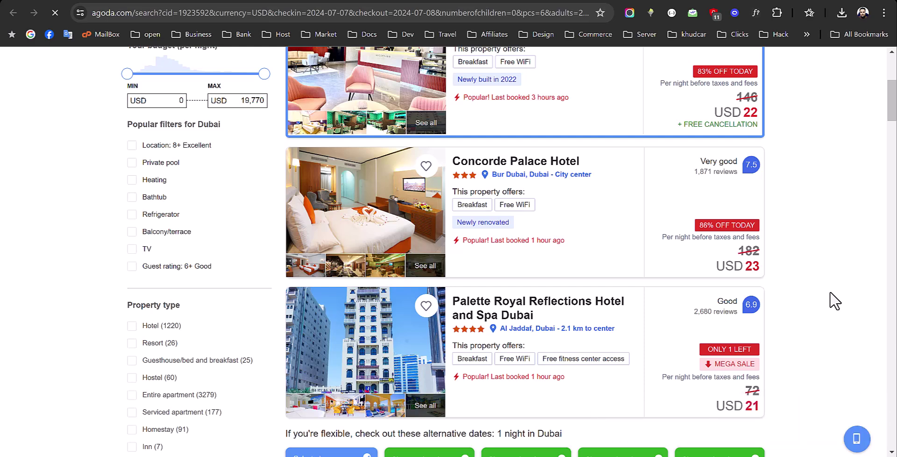
{"action": "scroll", "coordinate": [835, 301], "scroll_direction": "up", "scroll_amount": 5}
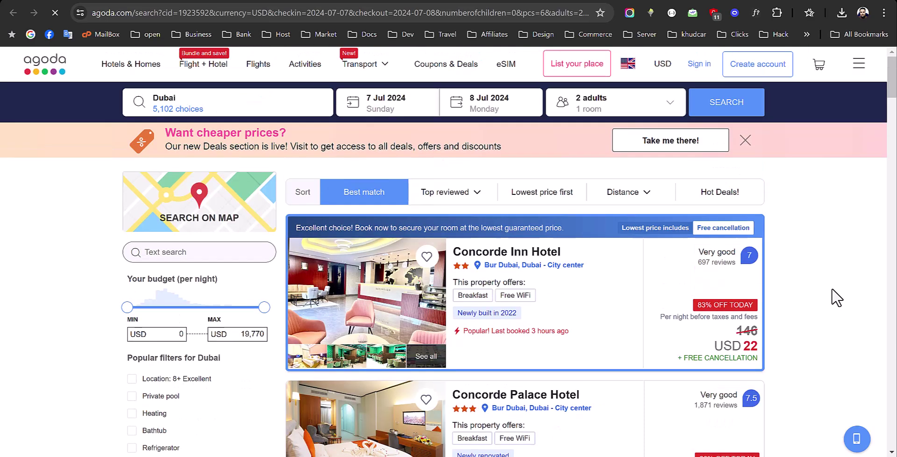